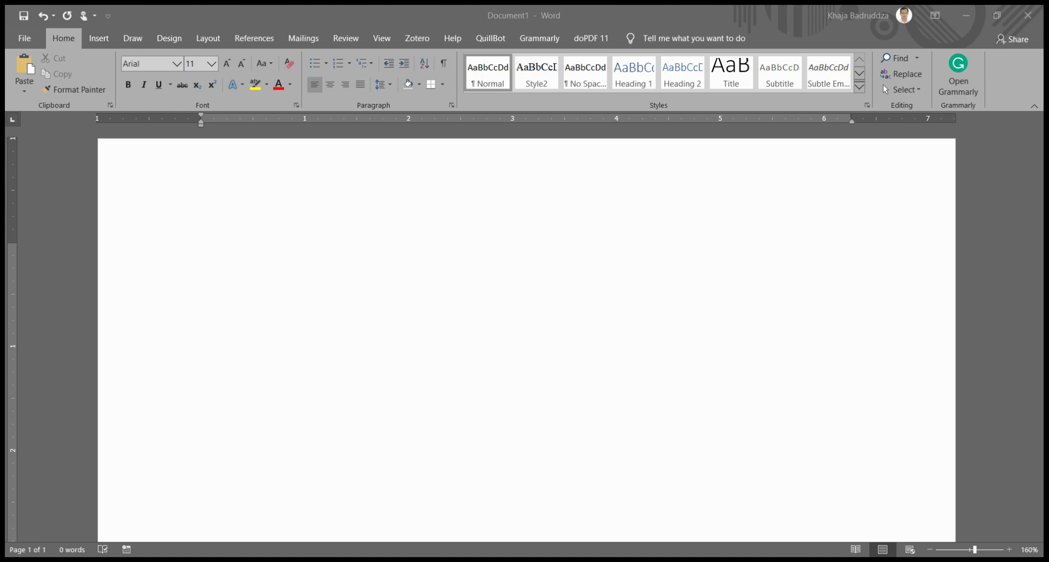
# - Type 'Press and hold alt ►type 11 on numeric keypad ►release alt ►Blue male symbol', fixing the space before ►
pyautogui.click(654, 521)
pyautogui.click(648, 549)
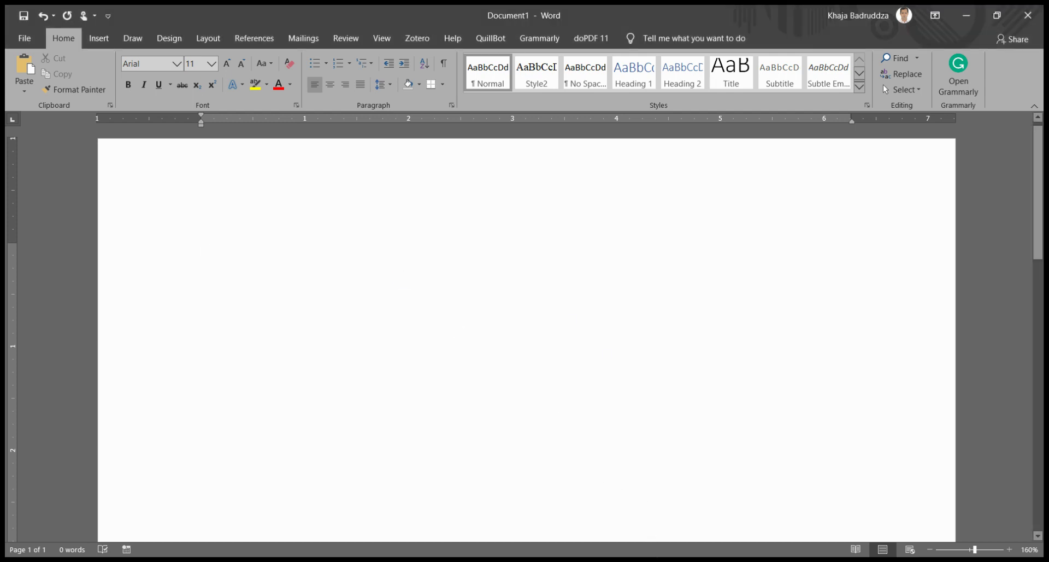
pyautogui.write('Pre')
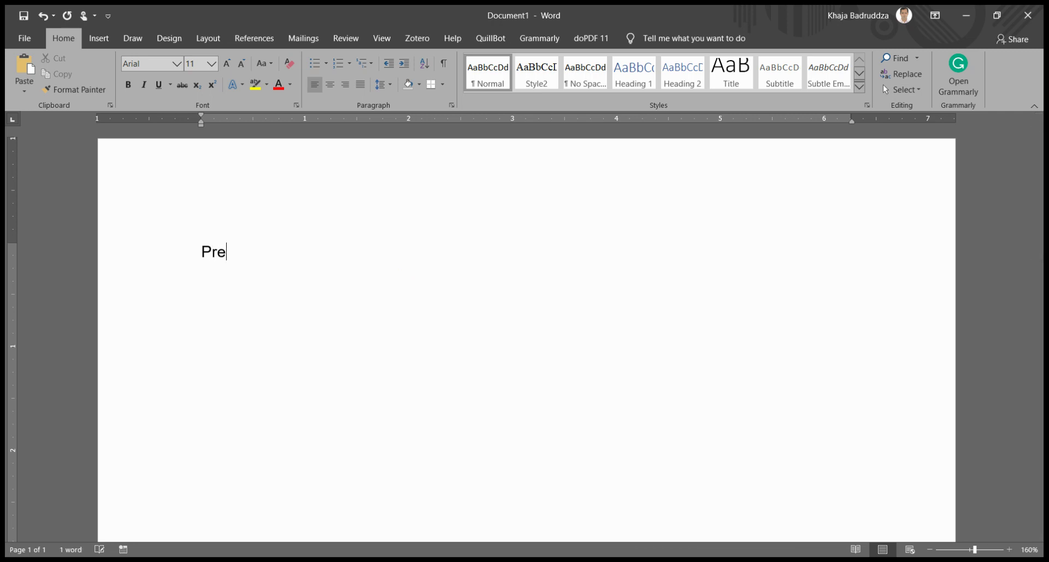
pyautogui.write('ss ')
pyautogui.write('and h')
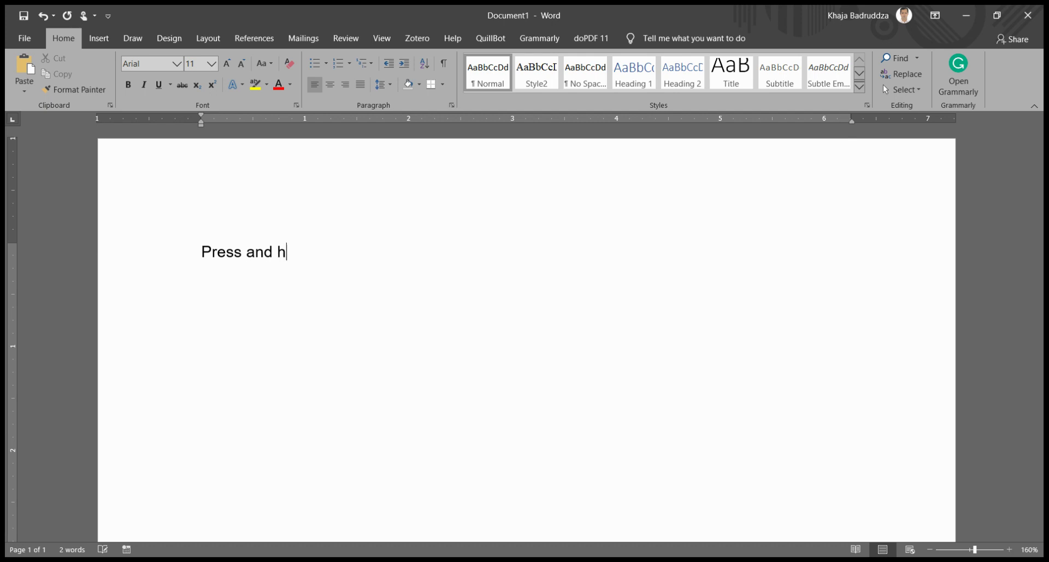
pyautogui.write('ol')
pyautogui.write('d ')
pyautogui.write('a')
pyautogui.write('lt')
pyautogui.write(' ►')
pyautogui.write('typ')
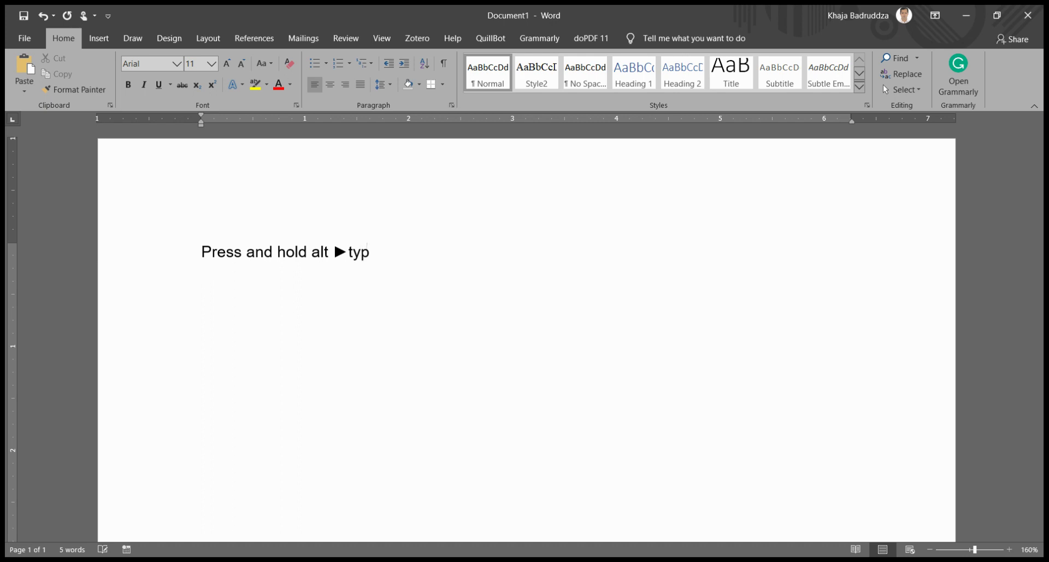
pyautogui.write('e ')
pyautogui.write('11')
pyautogui.write(' on ')
pyautogui.write('nu')
pyautogui.write('meri')
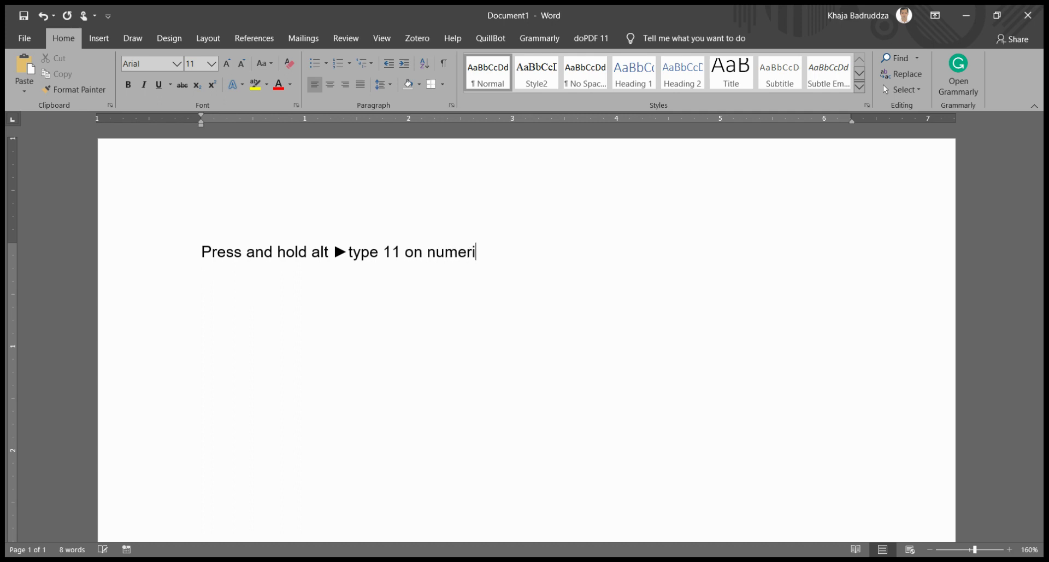
pyautogui.write('c k')
pyautogui.write('ey')
pyautogui.write('pad')
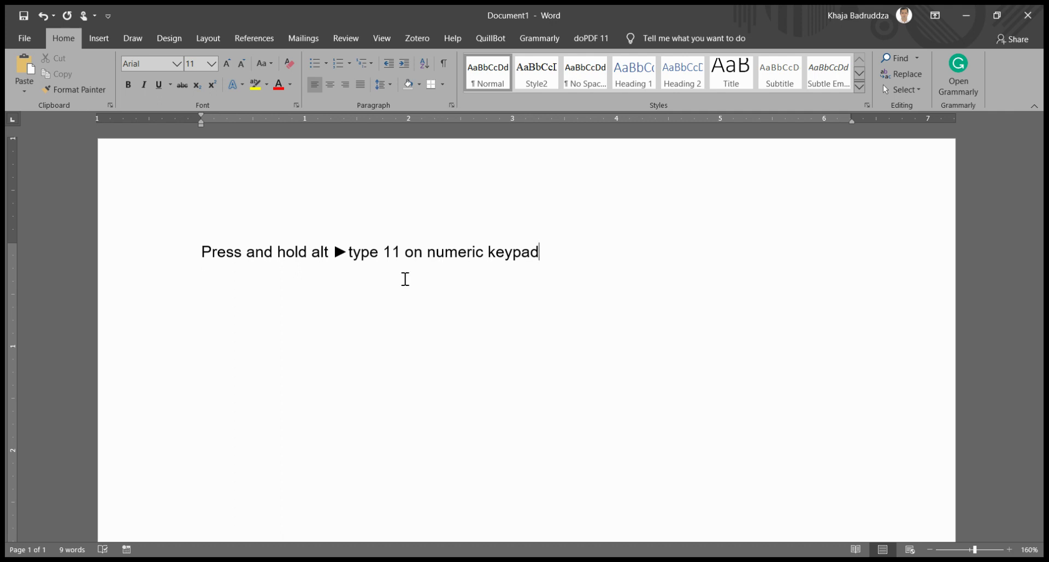
pyautogui.write('►')
pyautogui.write('rele')
pyautogui.write('ase')
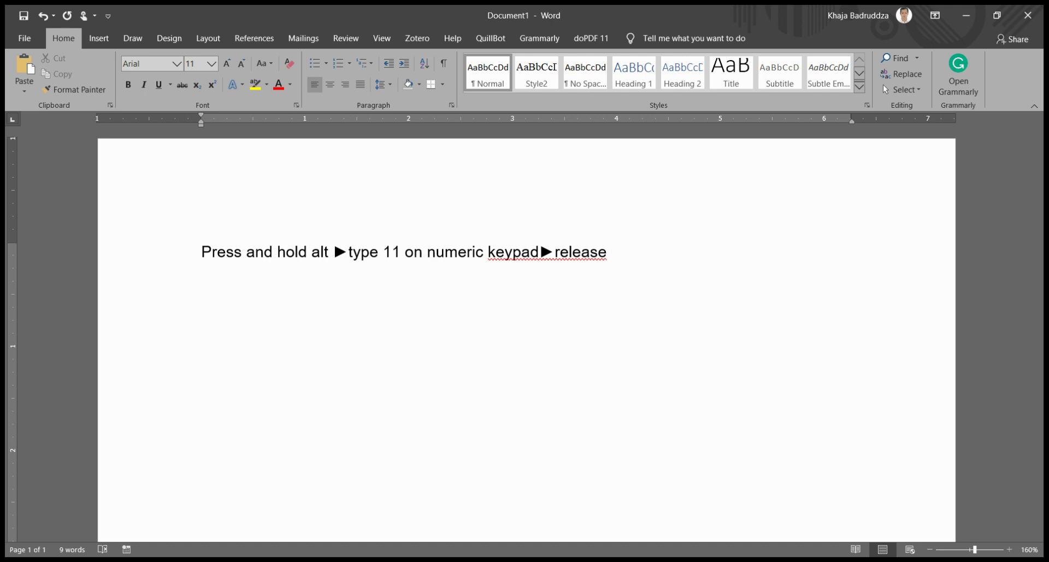
pyautogui.write('alt')
pyautogui.click(539, 250)
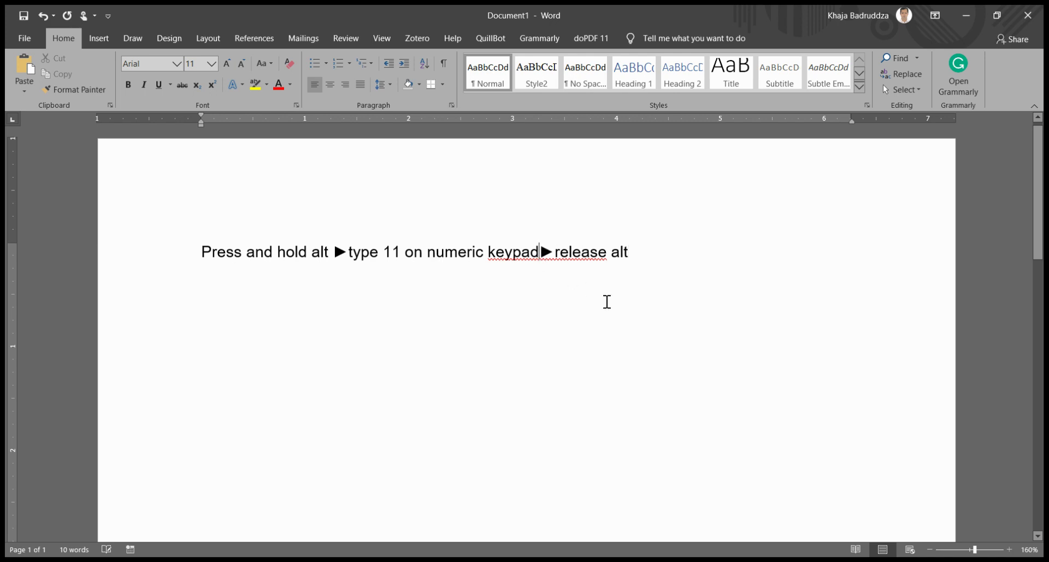
pyautogui.click(650, 253)
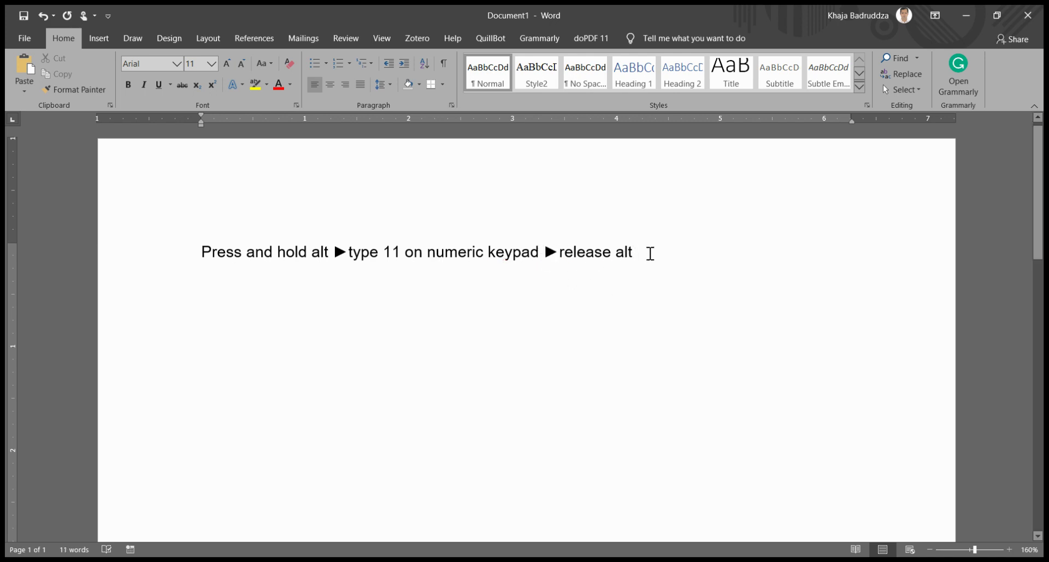
pyautogui.write('►')
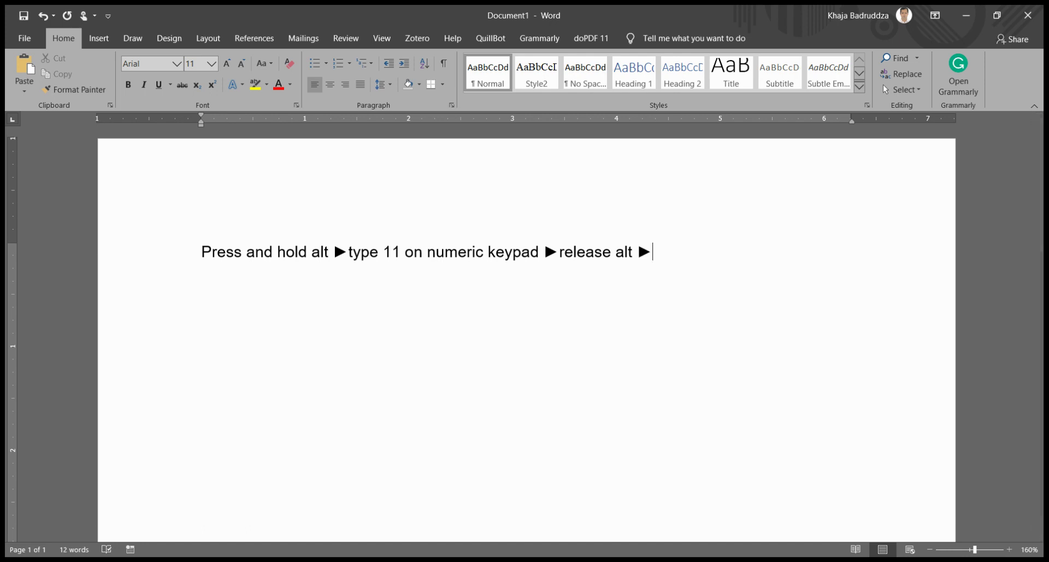
pyautogui.write('B')
pyautogui.write('lue ')
pyautogui.write('mal')
pyautogui.write('e s')
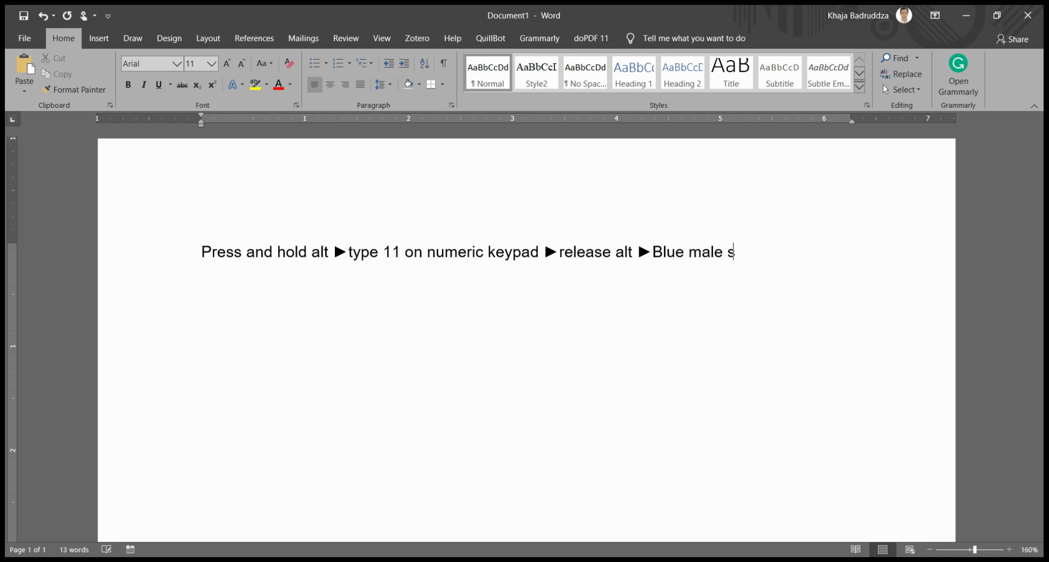
pyautogui.write('ym')
pyautogui.write('bol')
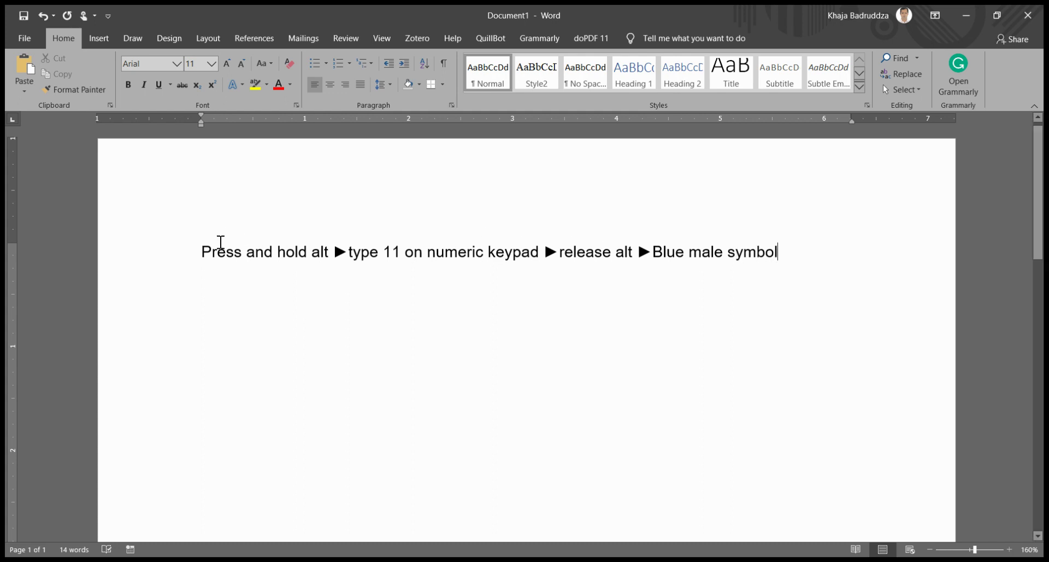
# - Paste a copy of the first line onto a new second line
pyautogui.moveTo(201, 252); pyautogui.dragTo(801, 258)
pyautogui.hotkey('ctrl', 'c')
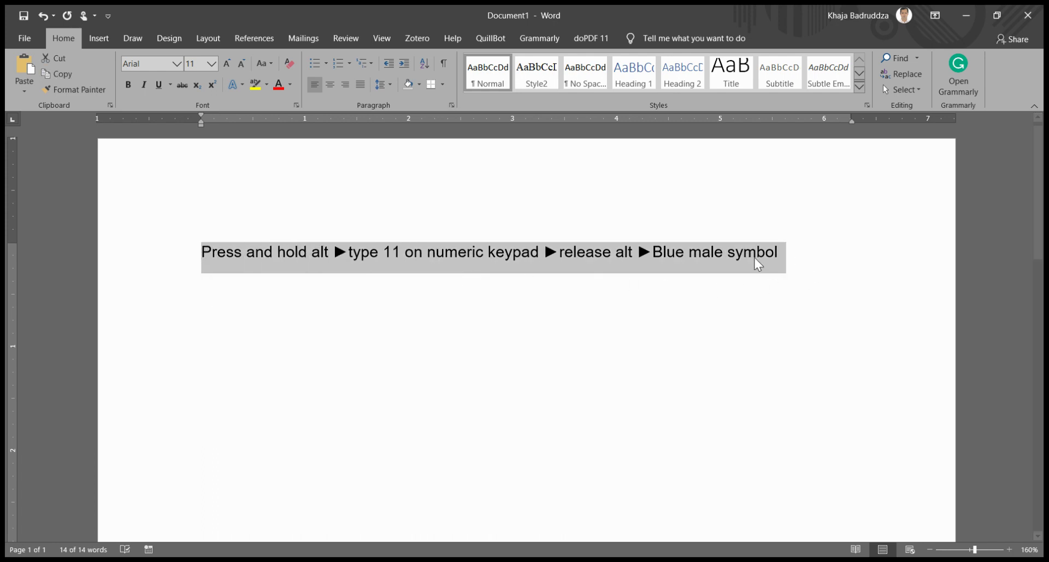
pyautogui.click(789, 252)
pyautogui.press('Return')
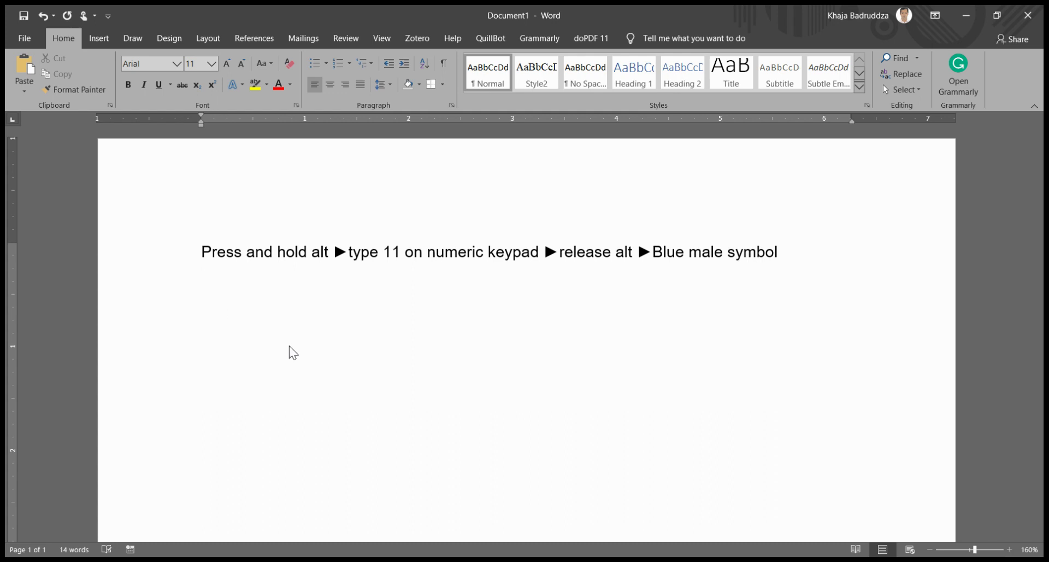
pyautogui.hotkey('ctrl', 'v')
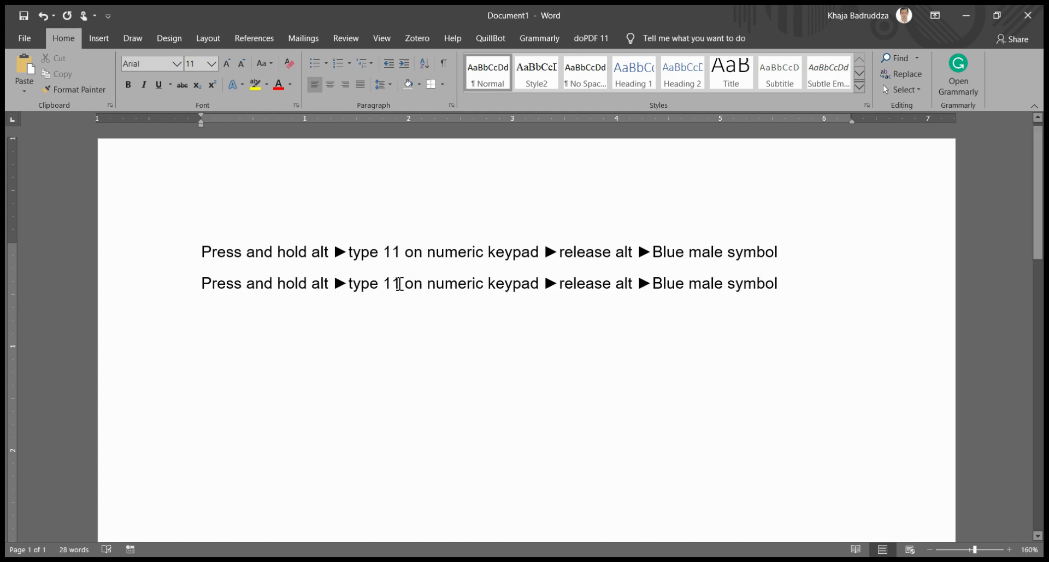
# - Edit line two to say type 12 and 'Pink female symbol', then start a new line
pyautogui.click(399, 283)
pyautogui.press('BackSpace')
pyautogui.write('2')
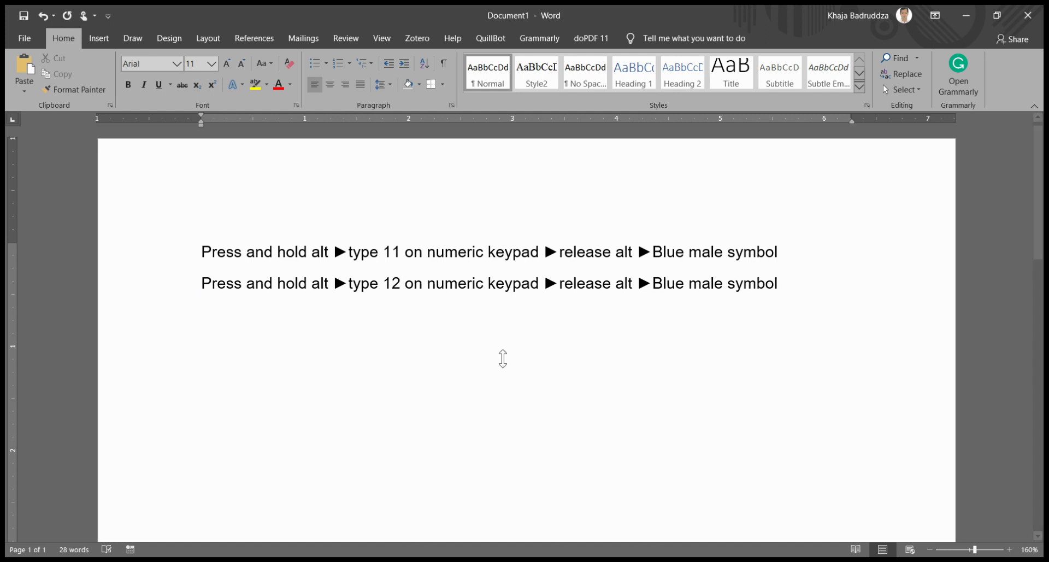
pyautogui.click(685, 289)
pyautogui.press('BackSpace')
pyautogui.press('BackSpace')
pyautogui.press('BackSpace')
pyautogui.press('BackSpace')
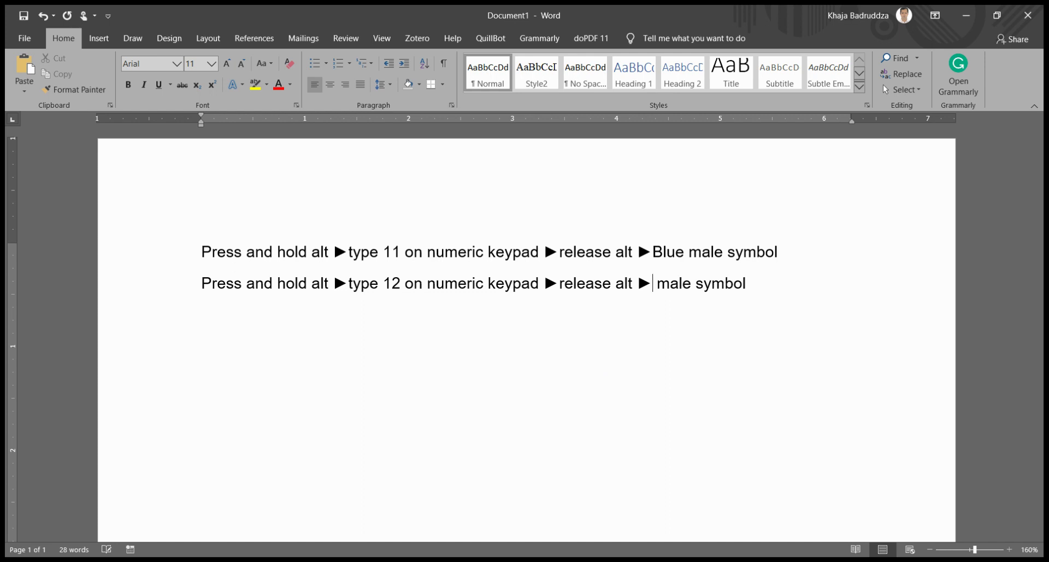
pyautogui.write('P')
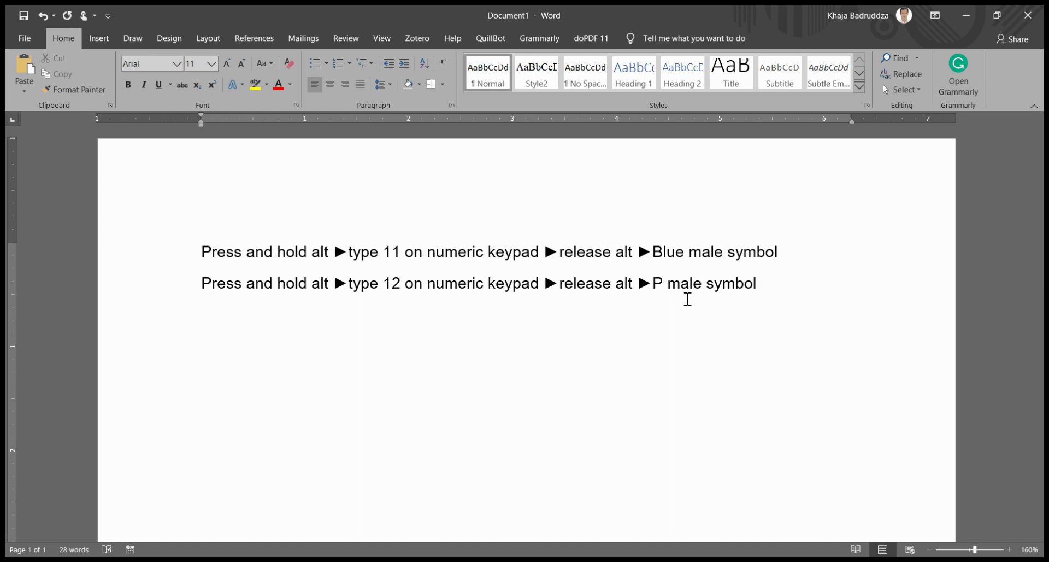
pyautogui.write('ink')
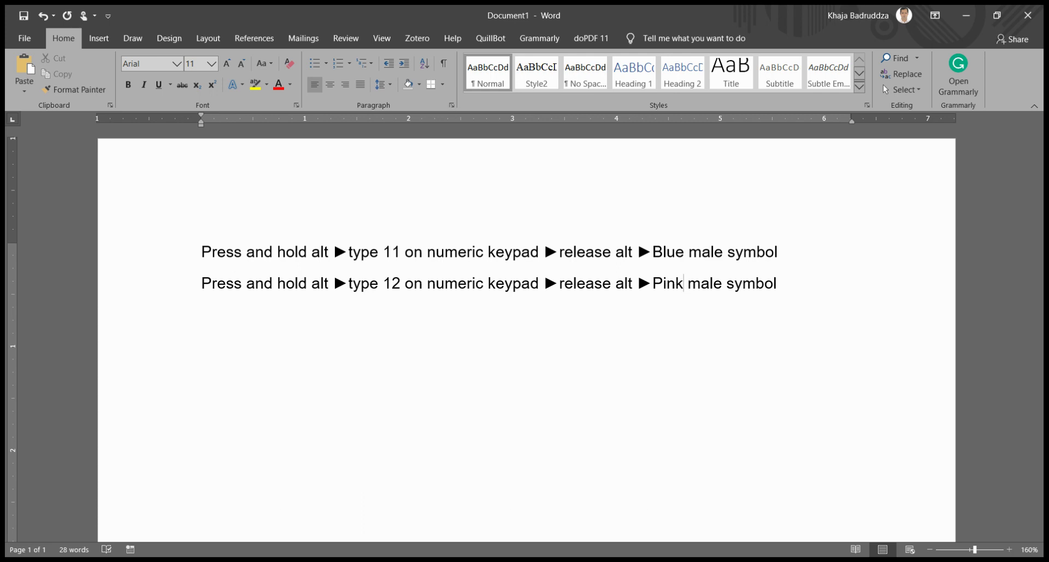
pyautogui.press('Right')
pyautogui.write('f')
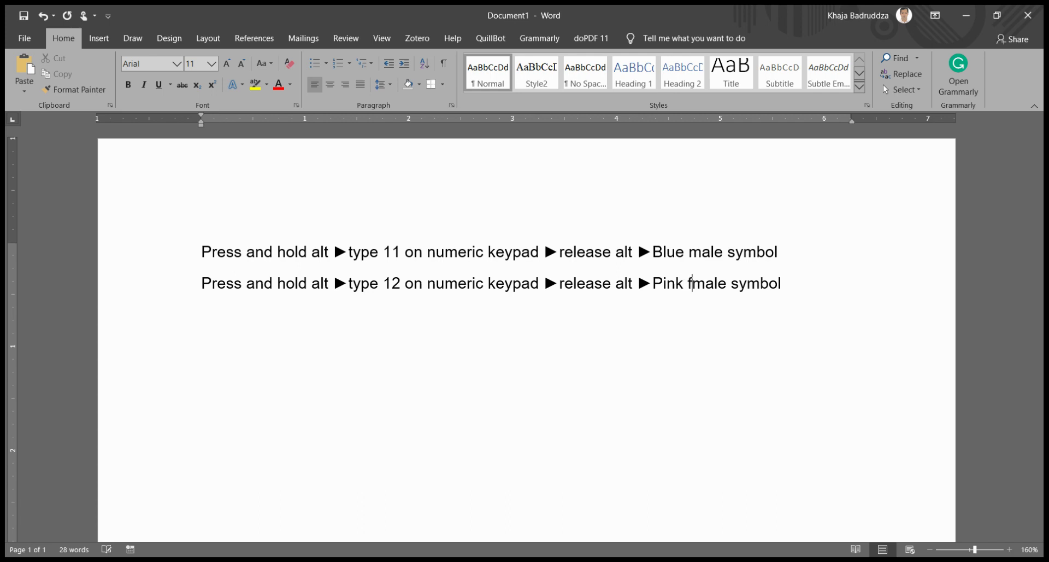
pyautogui.write('e')
pyautogui.click(798, 286)
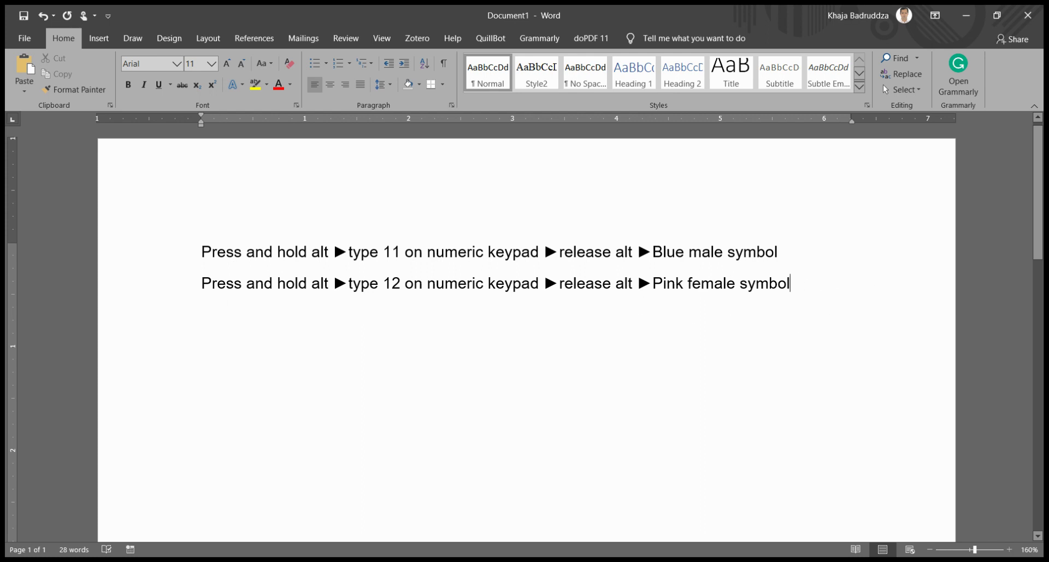
pyautogui.press('Return')
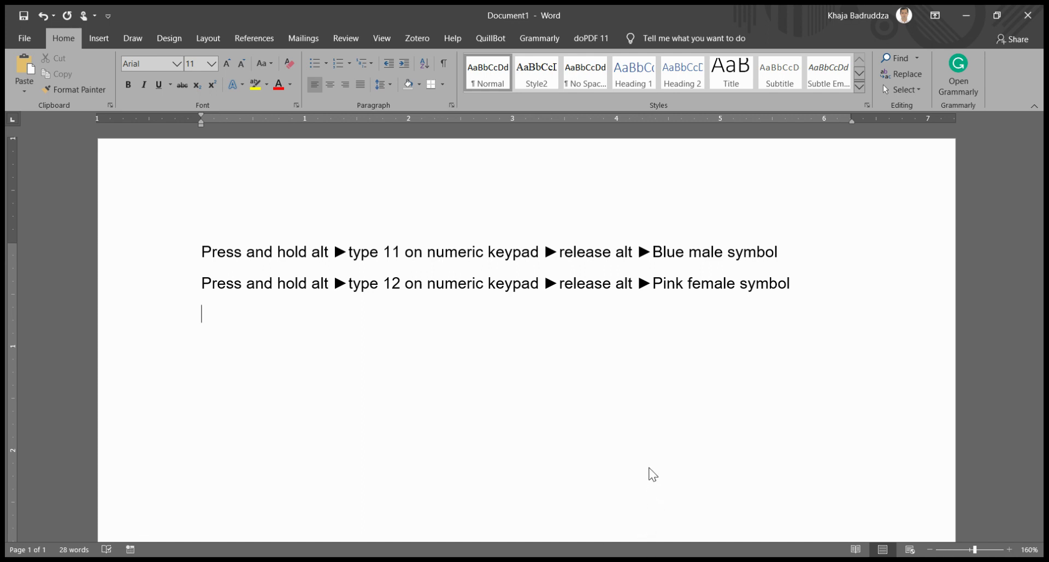
# - Add the ♂ symbol with Alt+11 at the end of line one
pyautogui.write('♂')
pyautogui.click(791, 249)
pyautogui.write('♂')
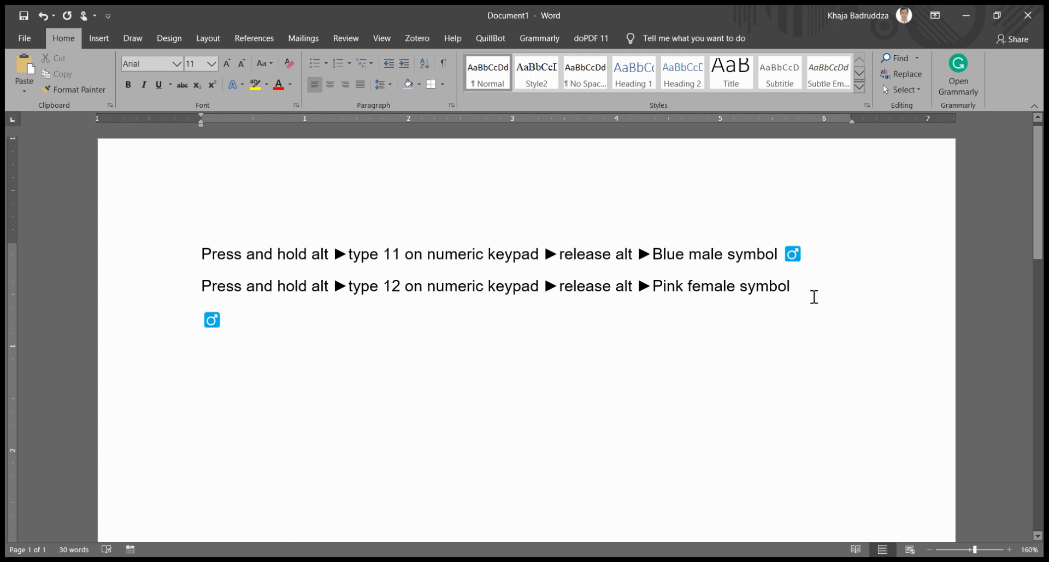
# - End line two with the ♀ symbol (Alt+12) and delete the stray test symbol on line three
pyautogui.click(797, 286)
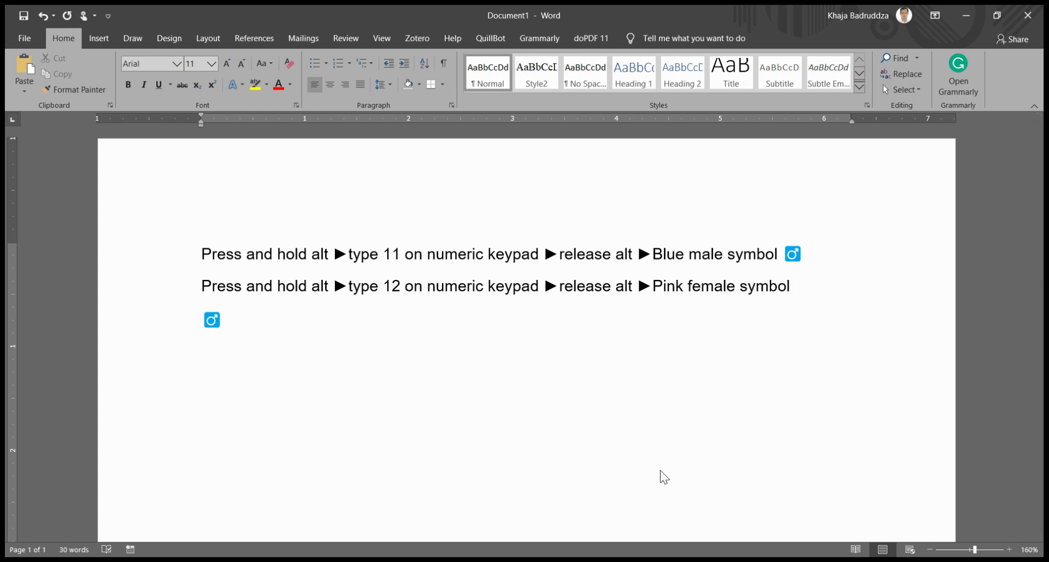
pyautogui.write(' ♀')
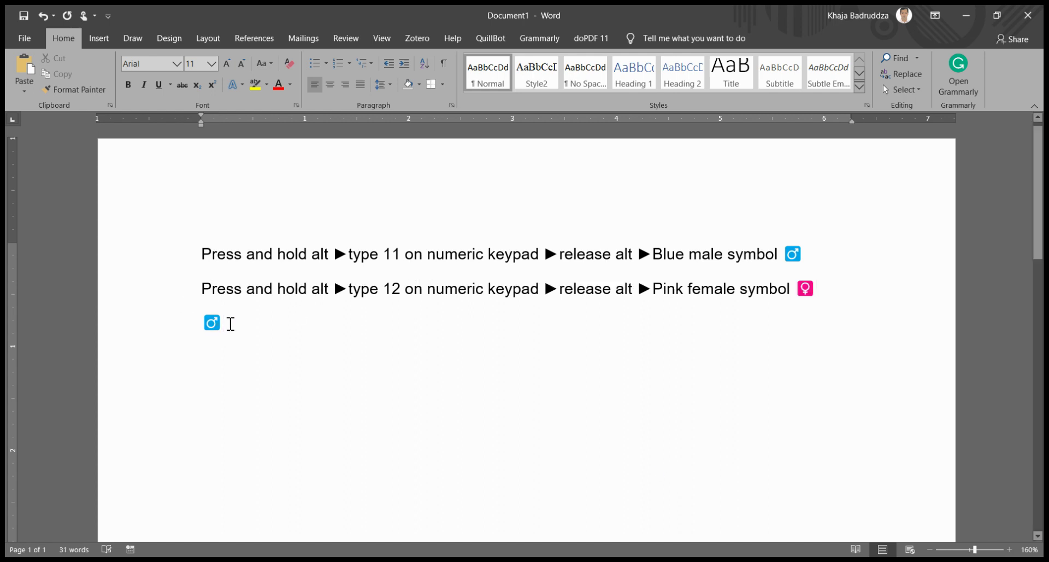
pyautogui.press('BackSpace')
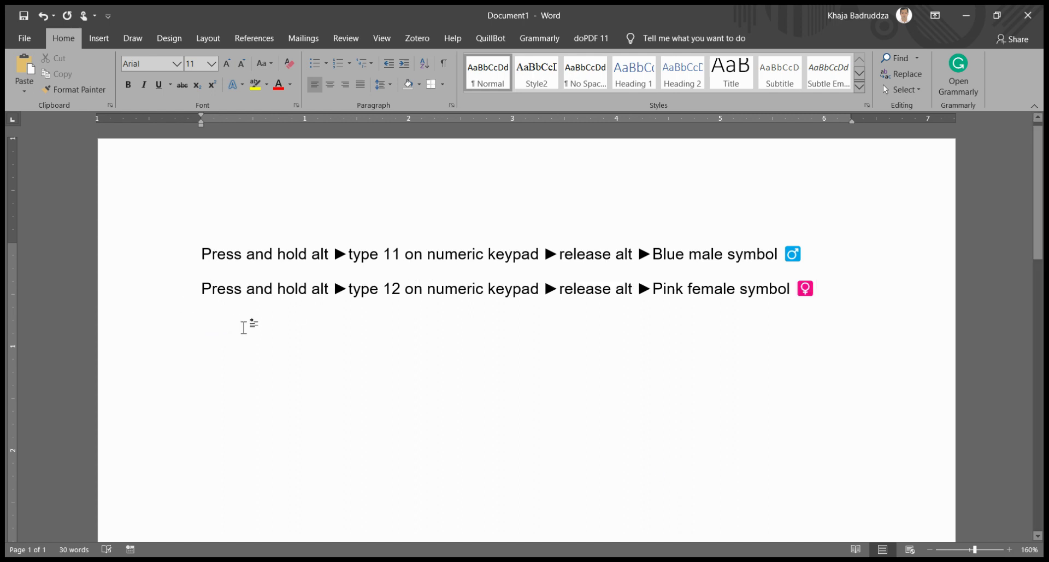